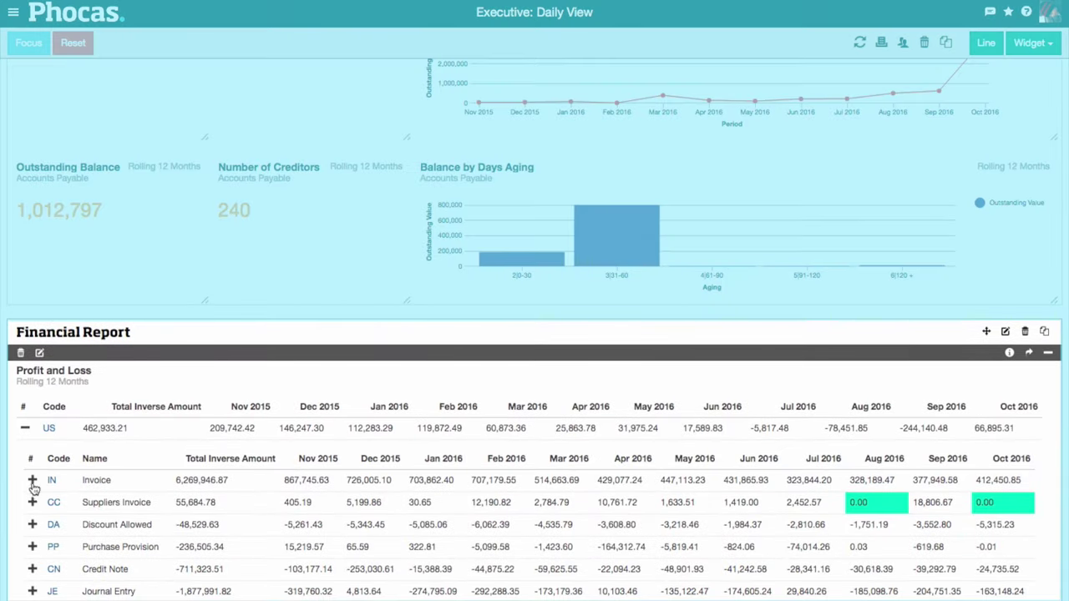
Expand the Invoice (IN) line of the Profit and Loss report to show its detail rows.
left_click(34, 483)
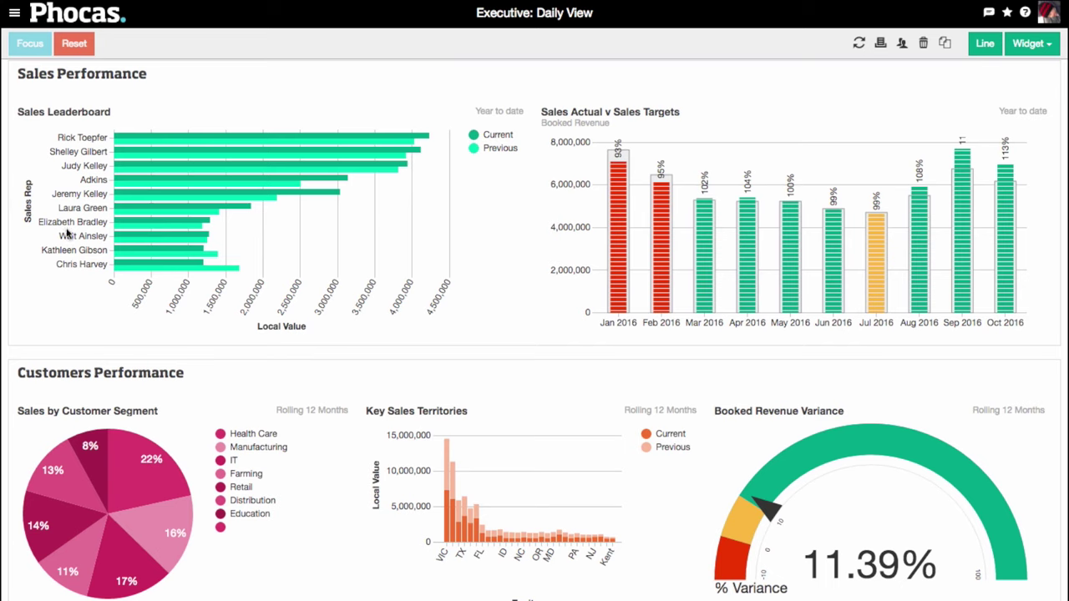
mouse_move(132, 265)
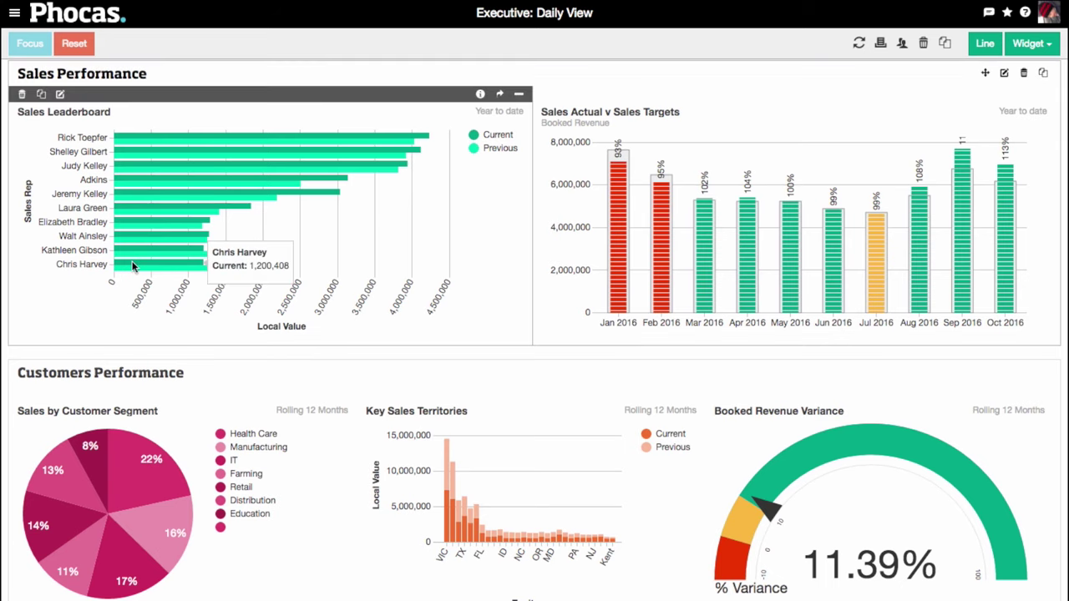
left_click(132, 265)
left_click(29, 42)
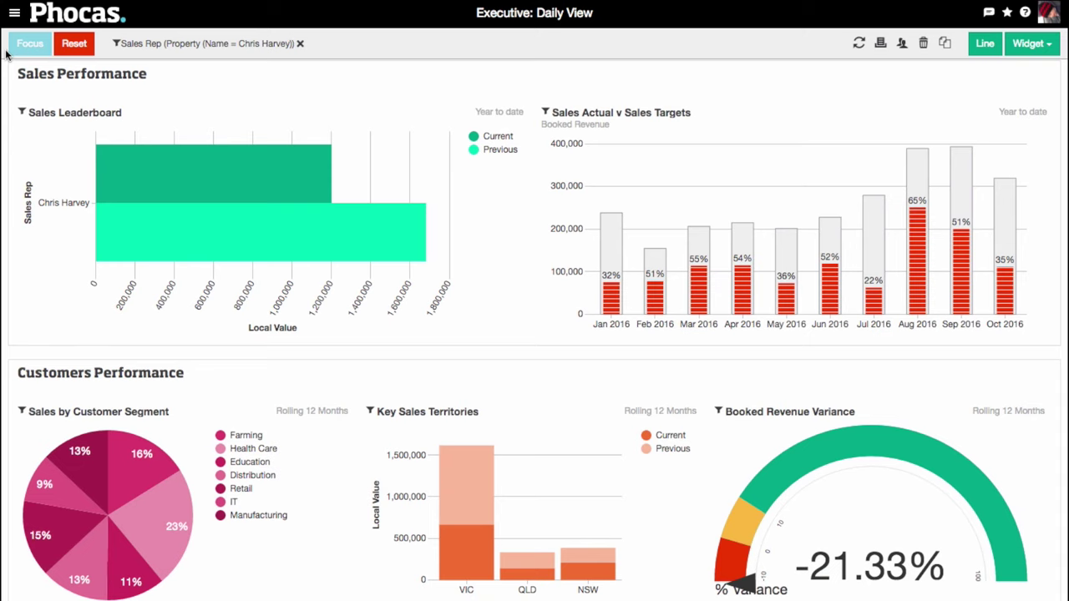
left_click(299, 44)
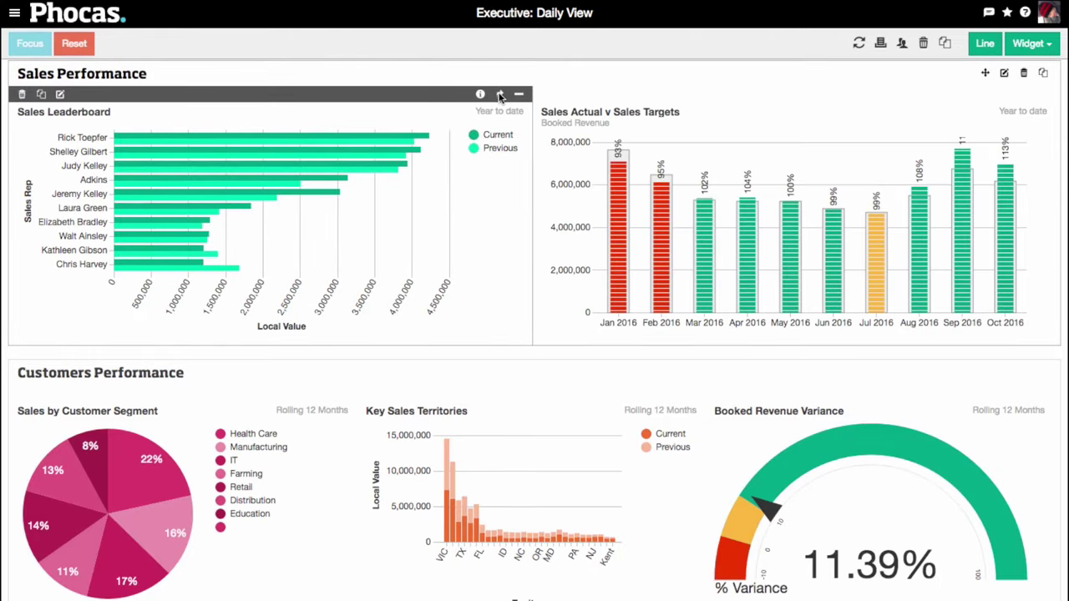
left_click(501, 95)
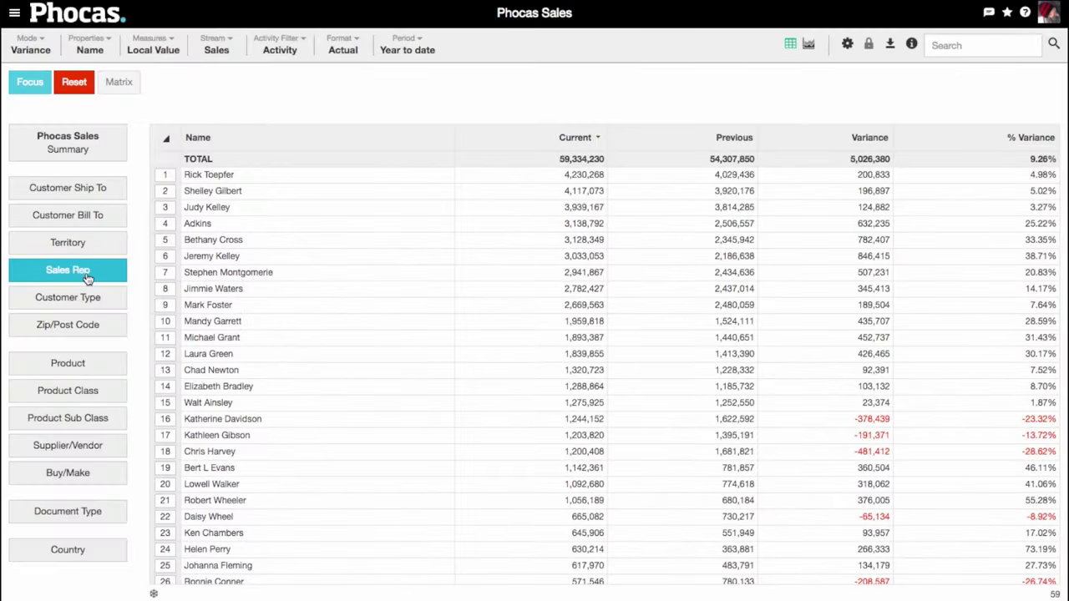
left_click(430, 47)
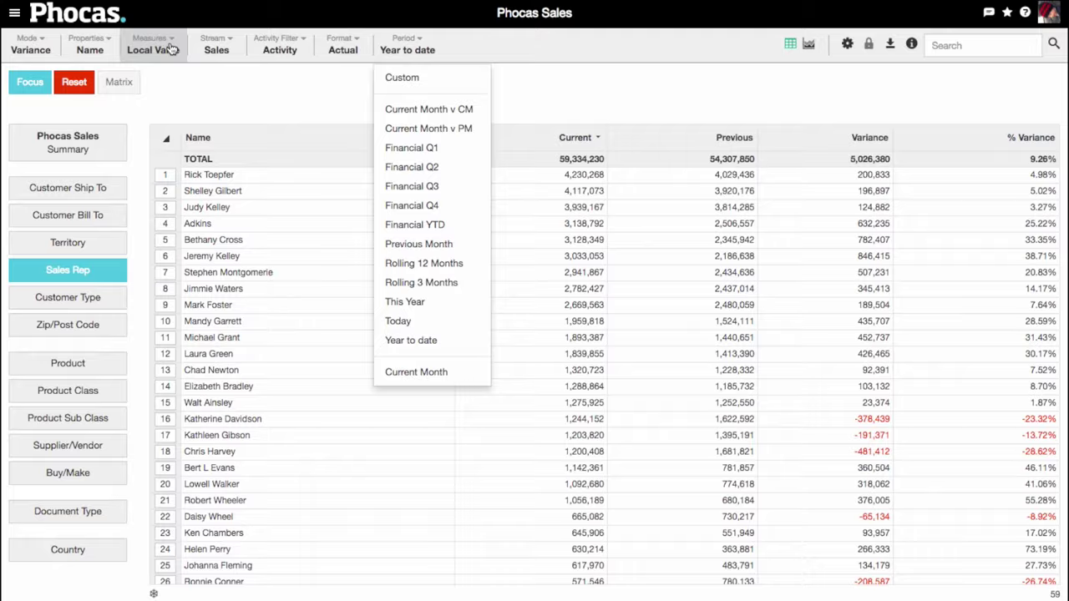
left_click(171, 50)
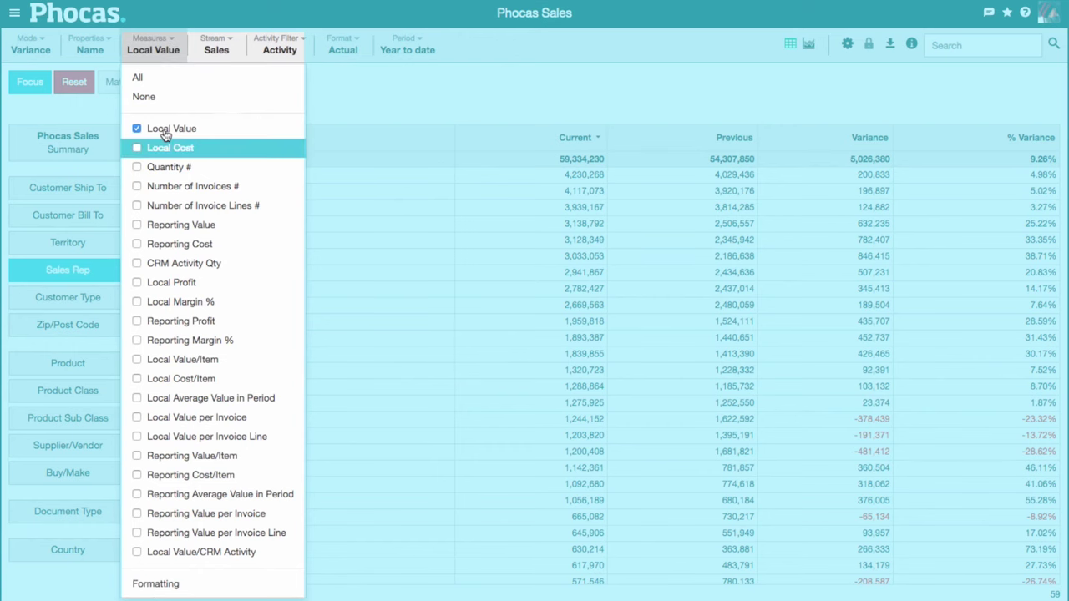
left_click(167, 301)
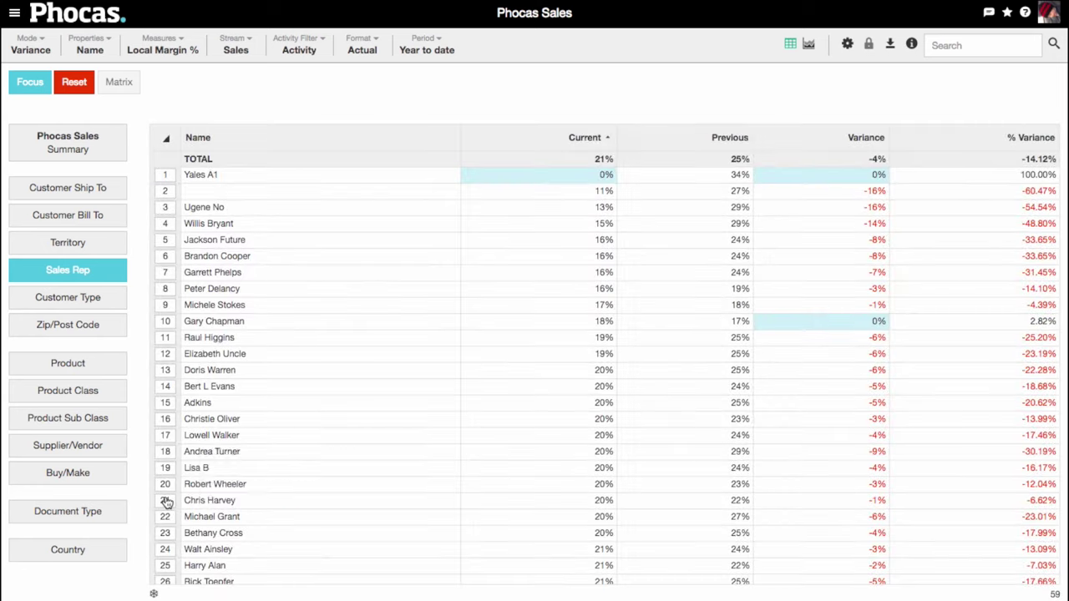
left_click_drag(171, 500, 167, 502)
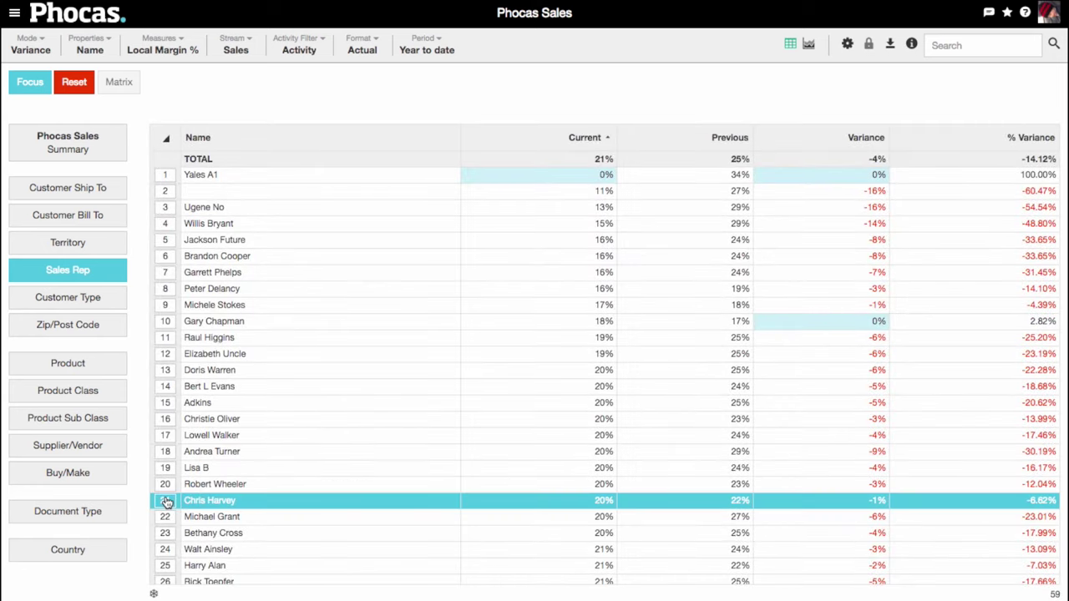
left_click(808, 43)
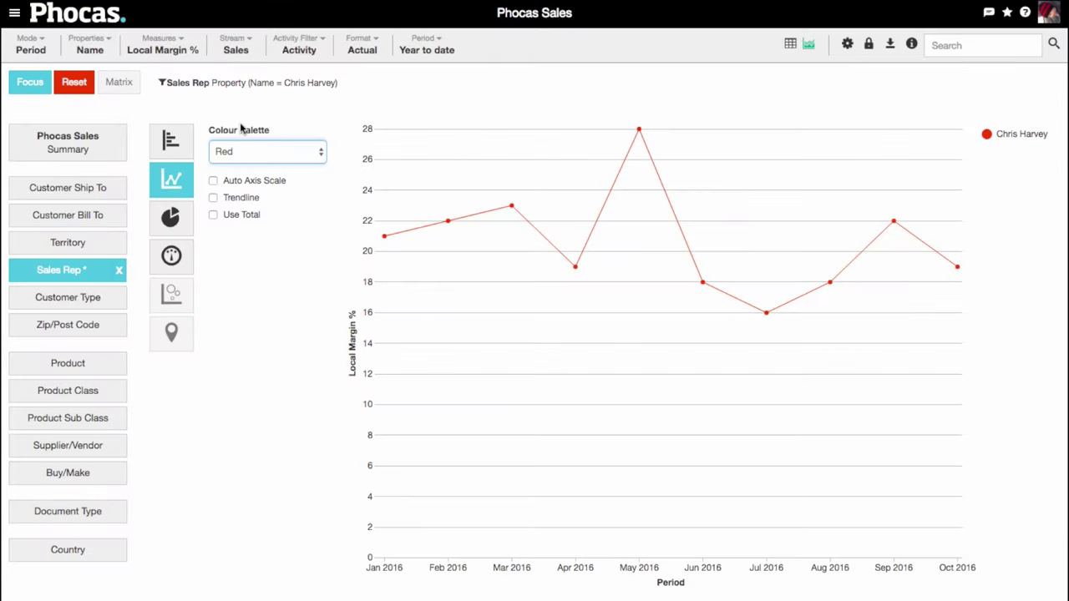
left_click(214, 198)
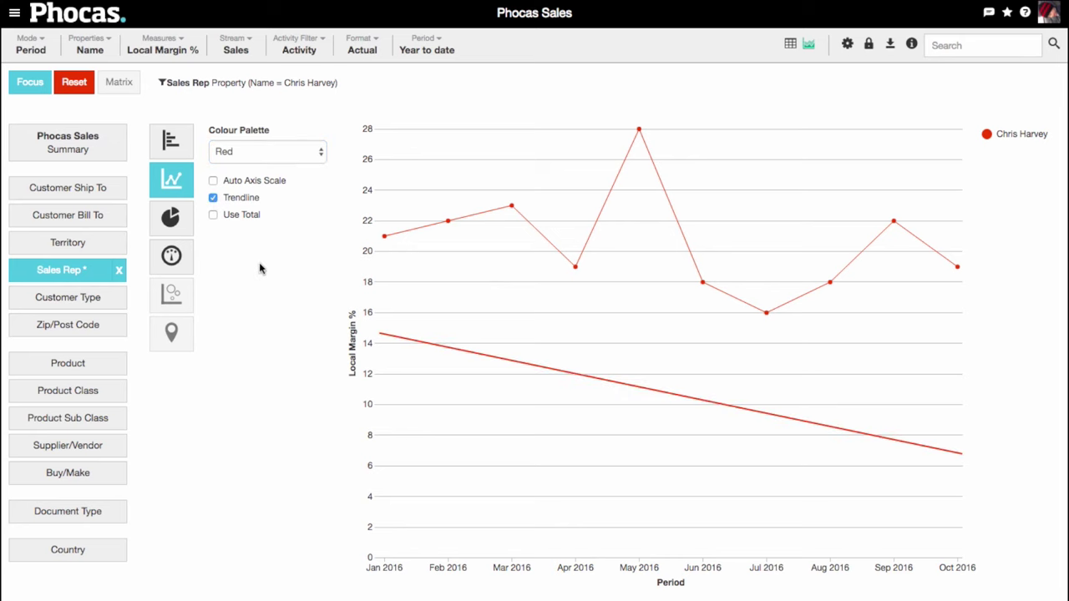
Add Local Value and drill Chris's sales into the WA territory by customer ship-to.
left_click(193, 52)
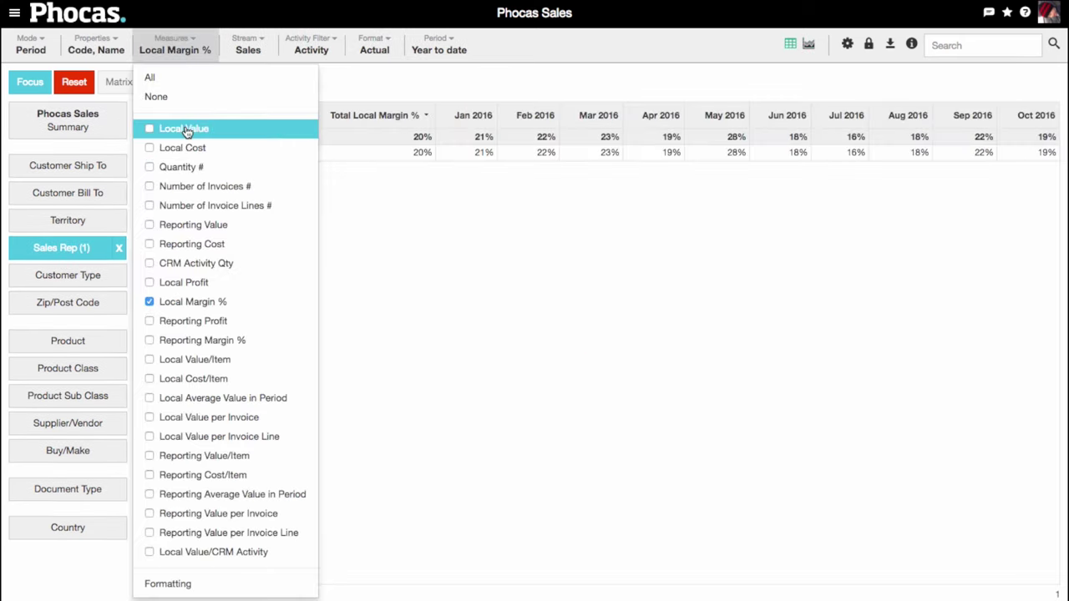
left_click(185, 129)
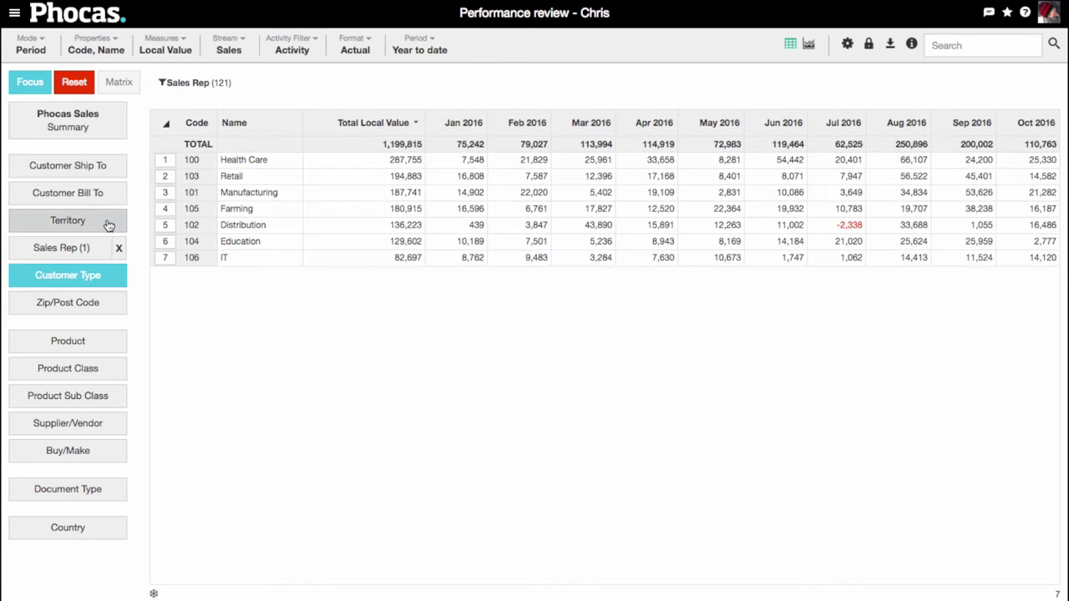
left_click(108, 224)
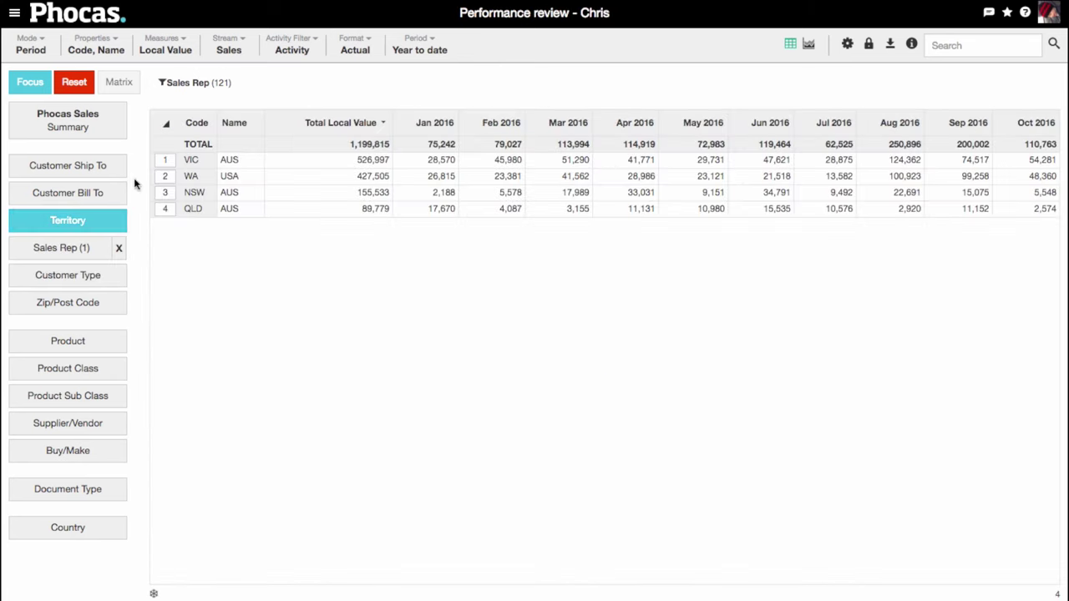
left_click(165, 178)
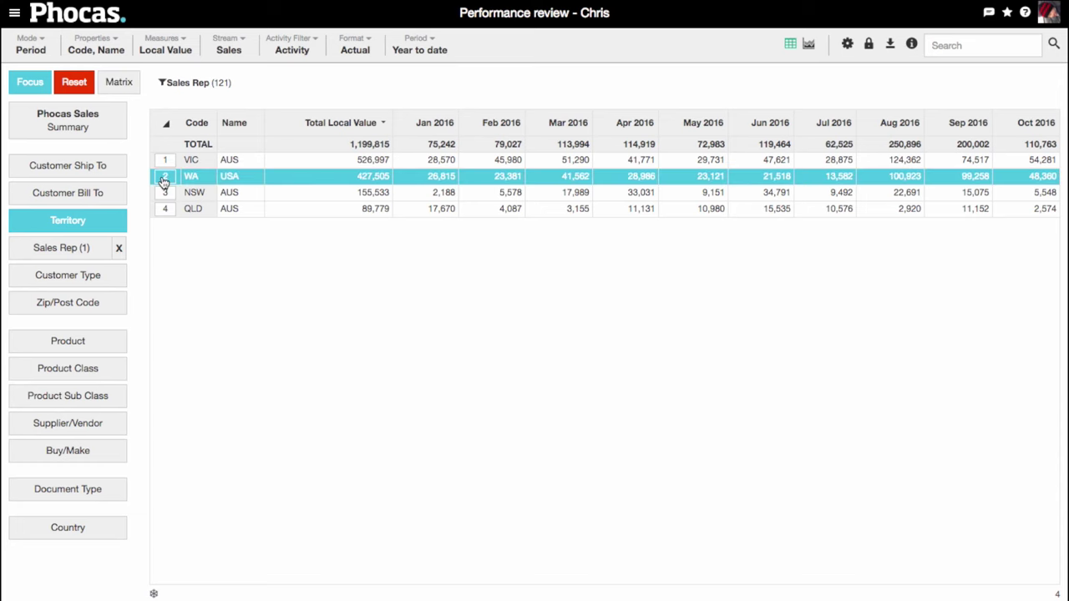
left_click(100, 167)
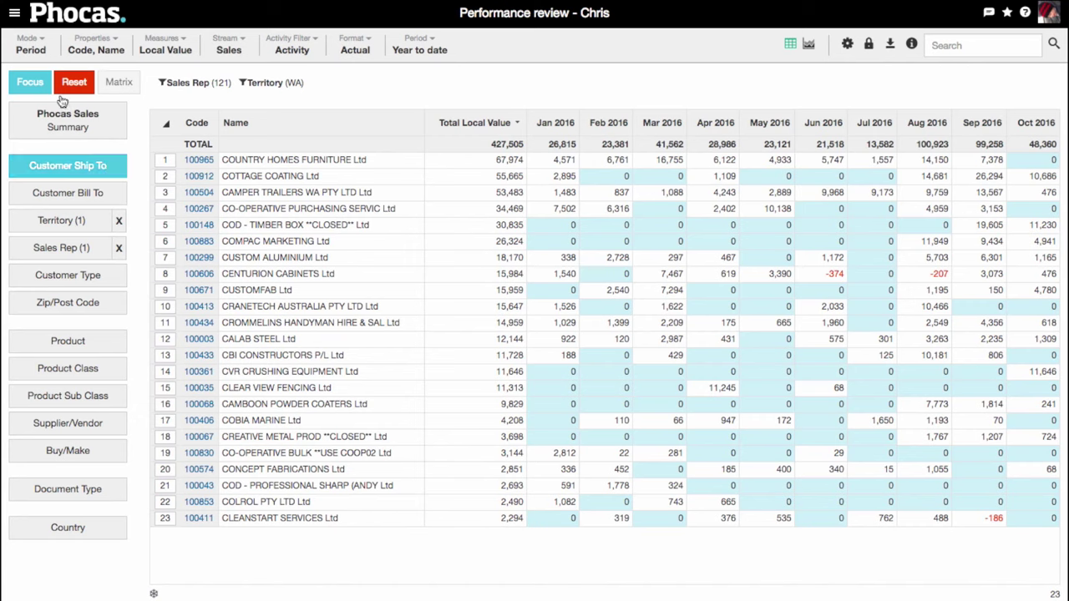
Switch to variance mode and sort WA customers biggest decline first, selecting Co-operative Purchasing.
left_click(42, 44)
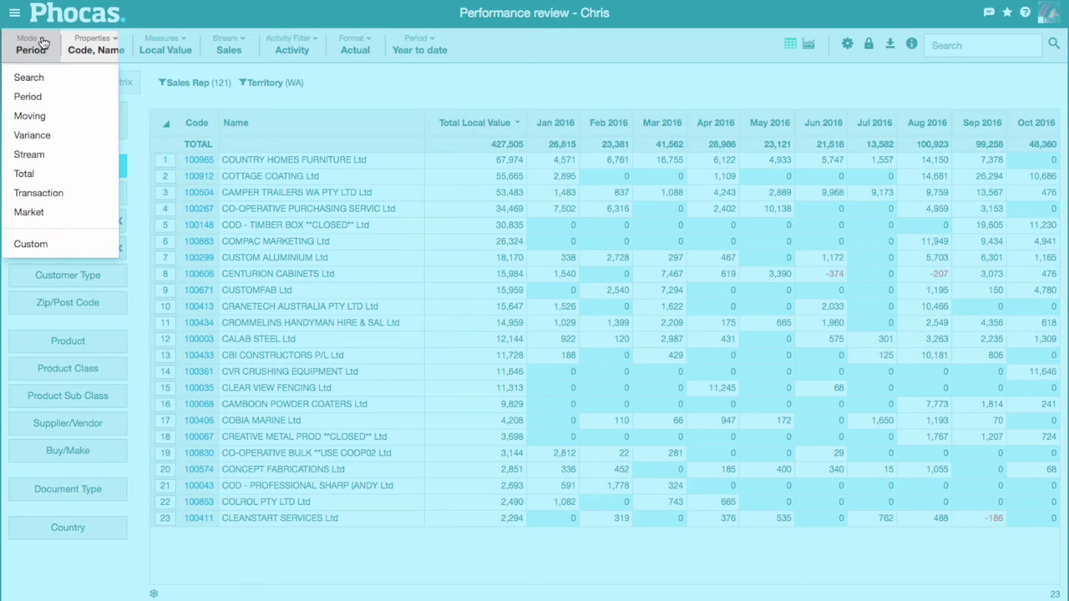
left_click(35, 134)
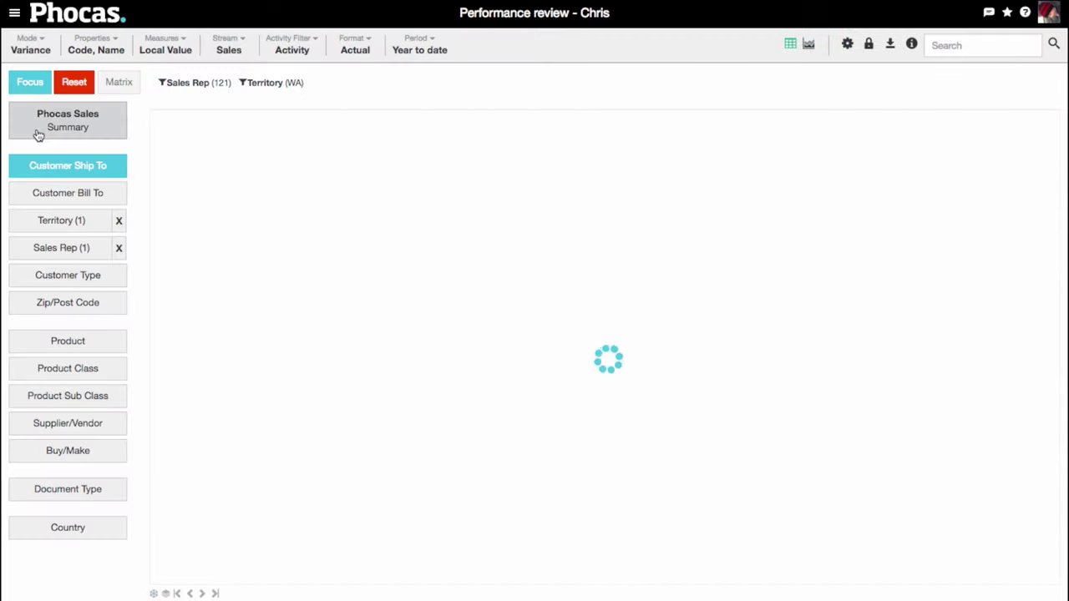
left_click(165, 259)
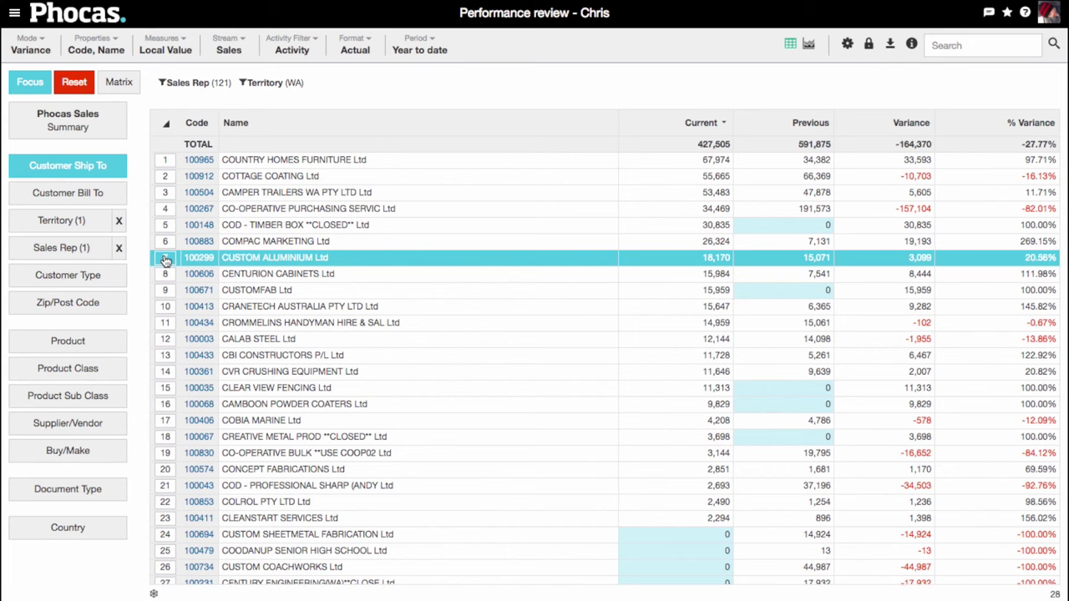
left_click(841, 123)
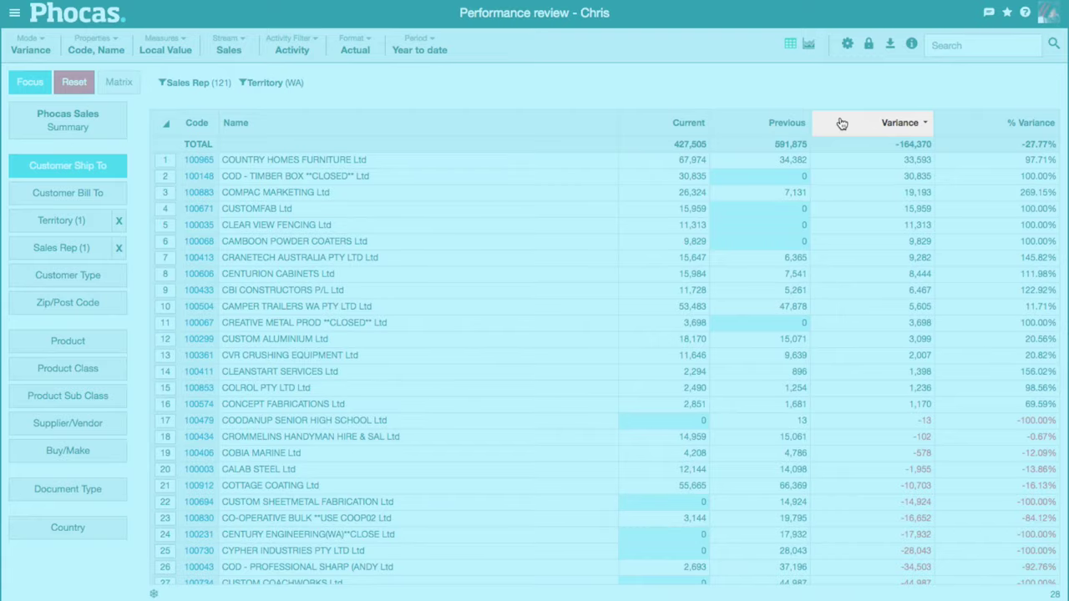
left_click(842, 124)
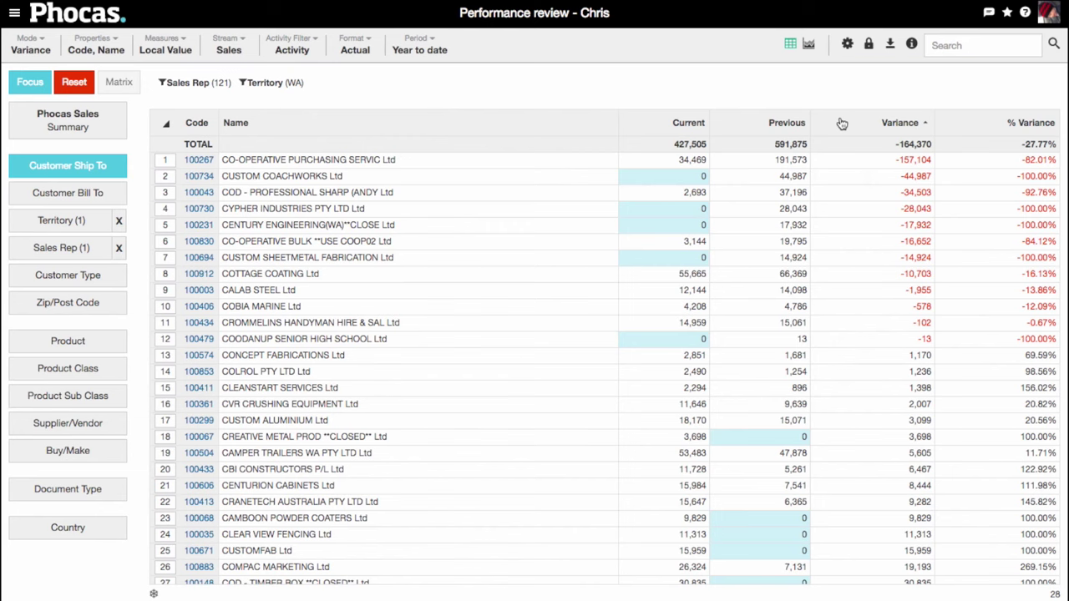
left_click(164, 164)
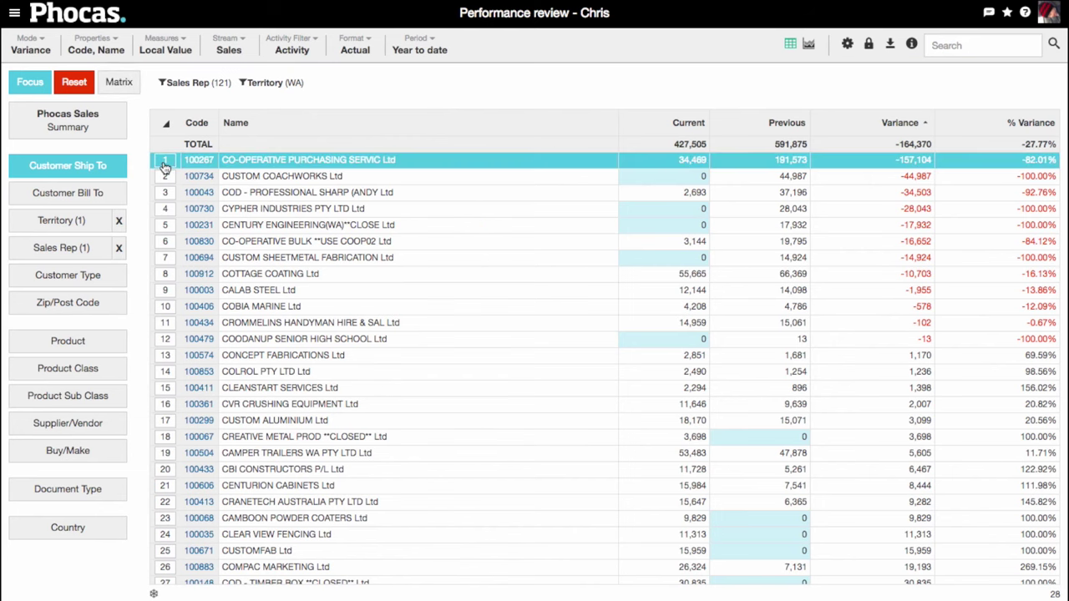
Focus on the selected customer and break its sales down by product.
left_click(30, 83)
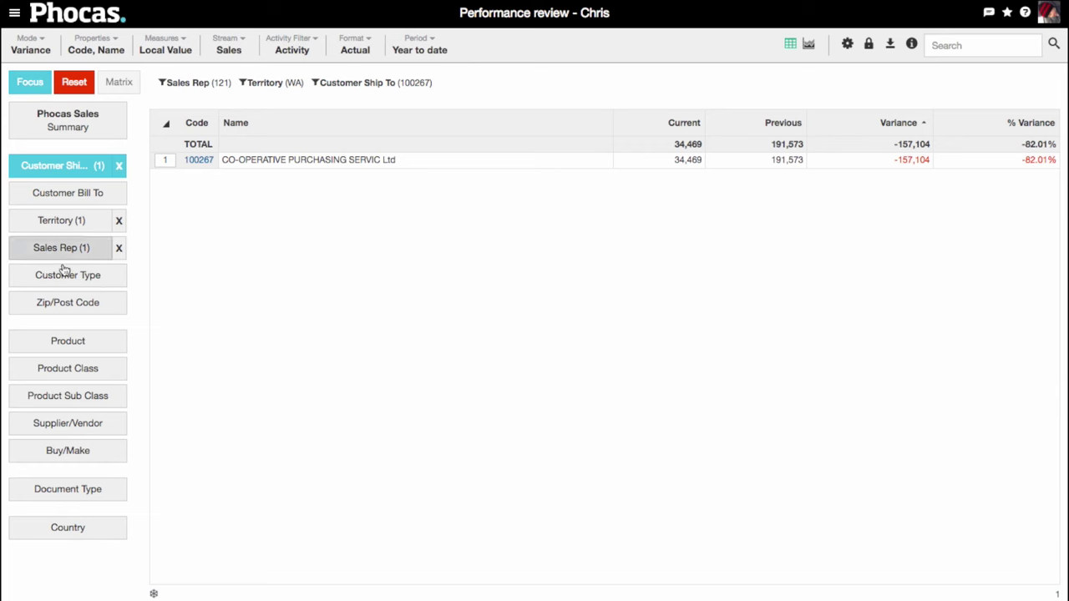
left_click(70, 344)
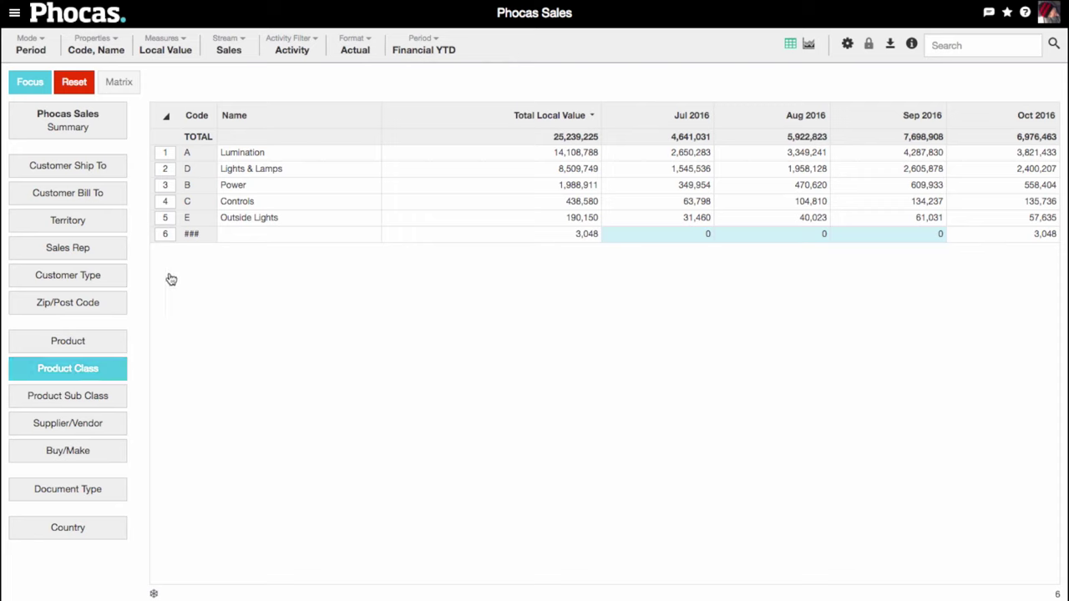
Matrix Lumination against Controls by ship-to customer, keeping only customers with zero Controls sales.
left_click(165, 154)
left_click(167, 203)
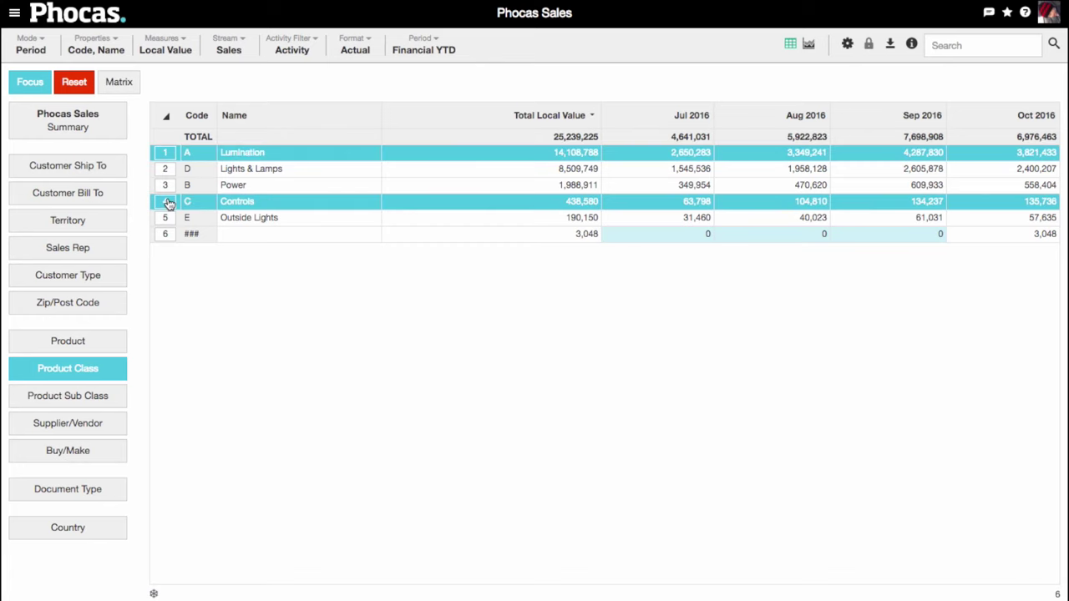
left_click(134, 84)
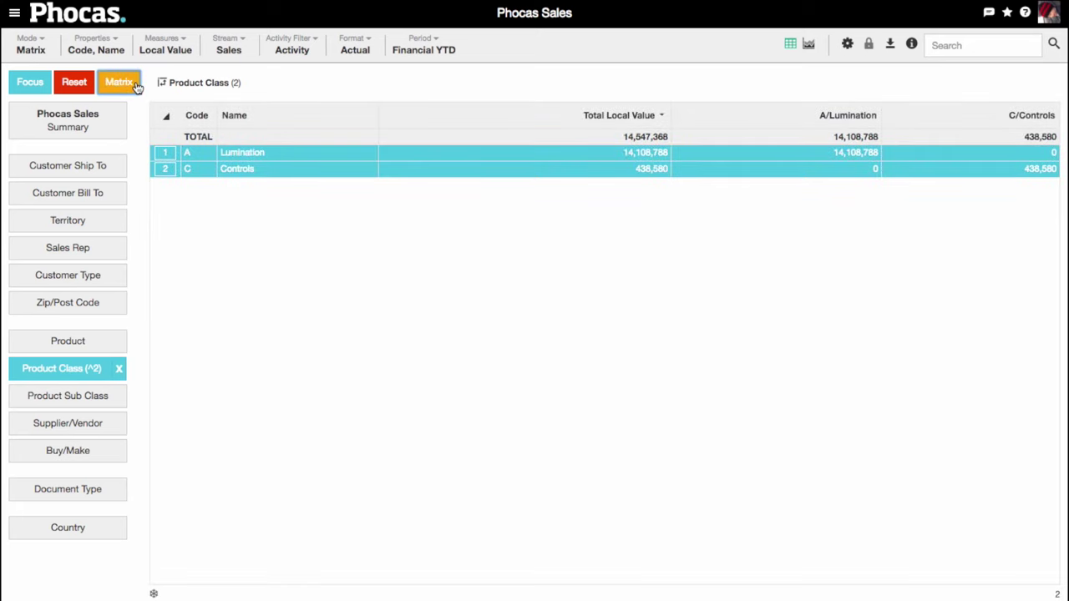
left_click(116, 165)
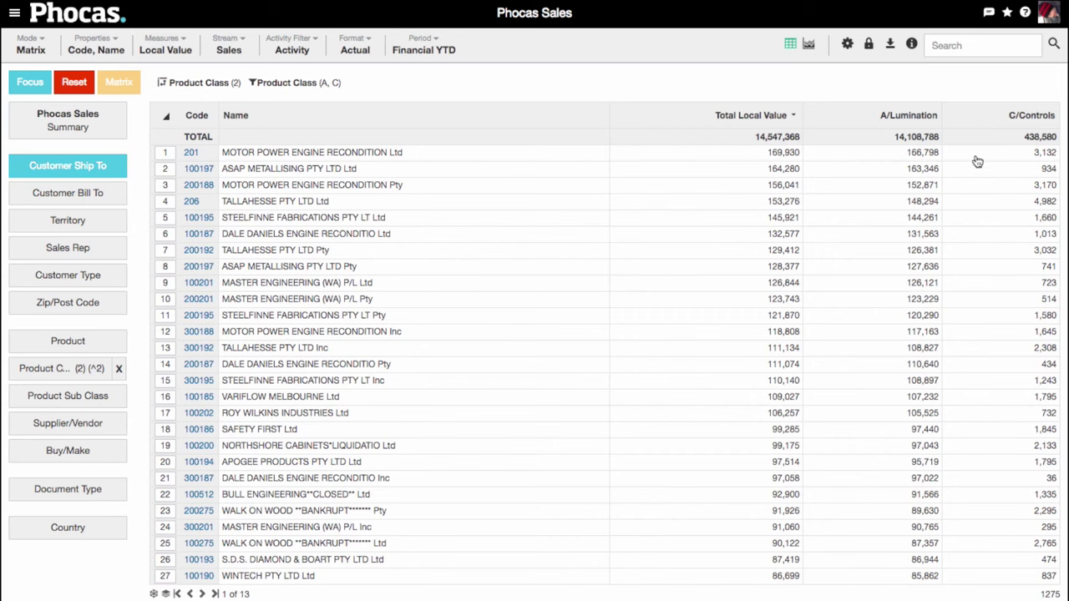
right_click(975, 168)
mouse_move(886, 270)
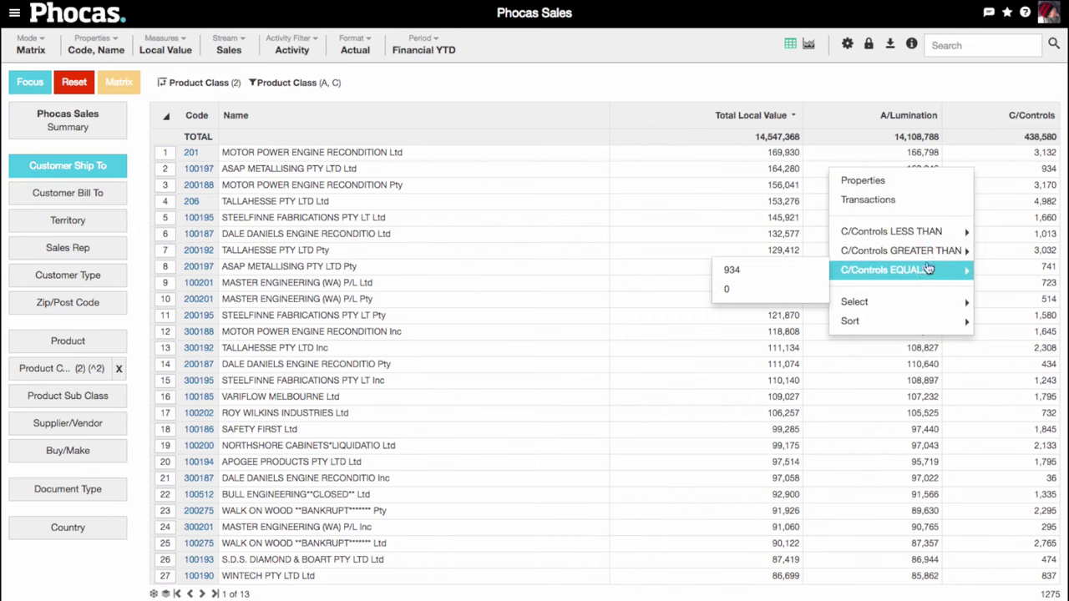
left_click(809, 291)
type("Opportunities")
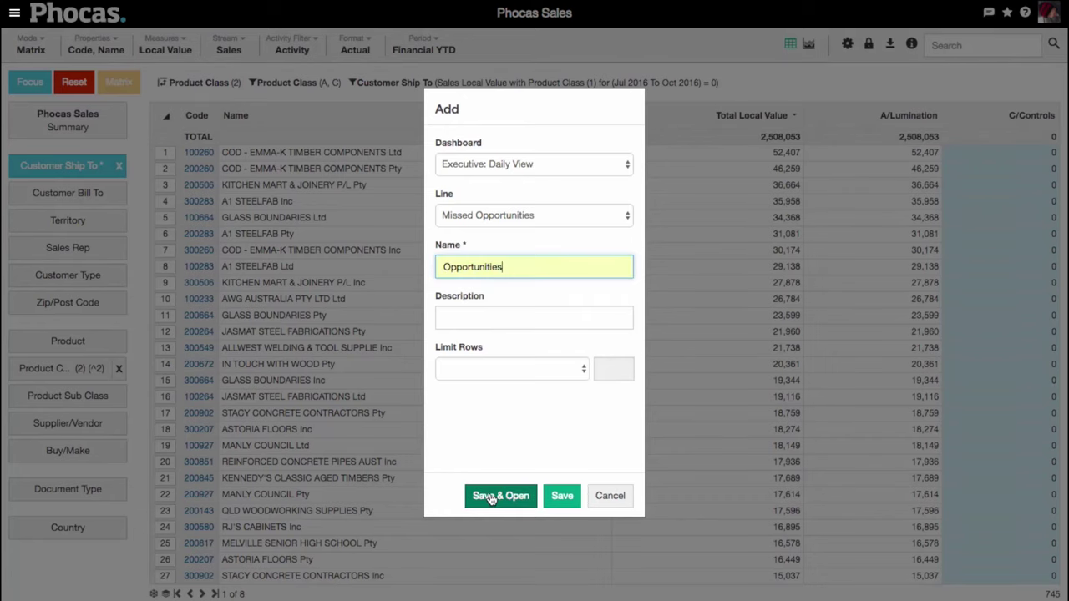
Save the widget, view Missed Opportunities, and comment 'these are the cross-sell opportunities we're missing...'.
left_click(491, 498)
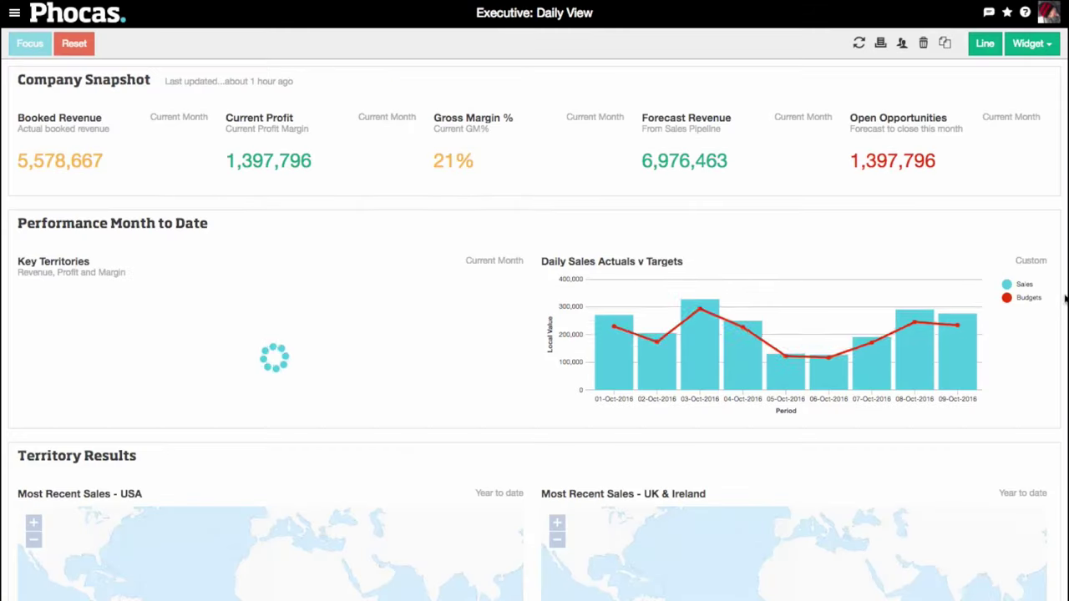
scroll(1065, 301, "down", 3)
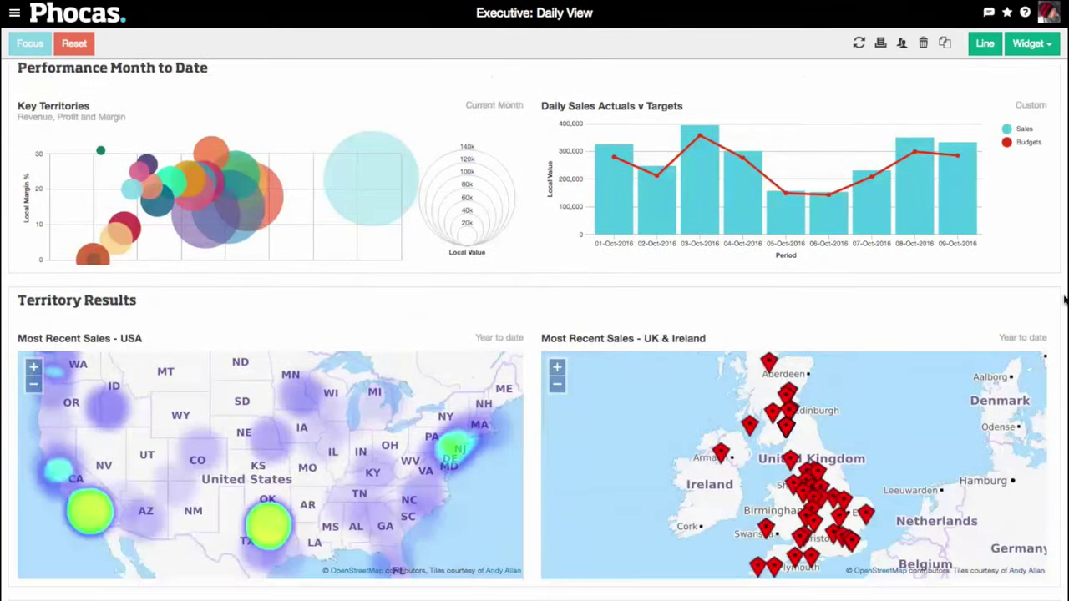
left_click_drag(1065, 300, 1061, 477)
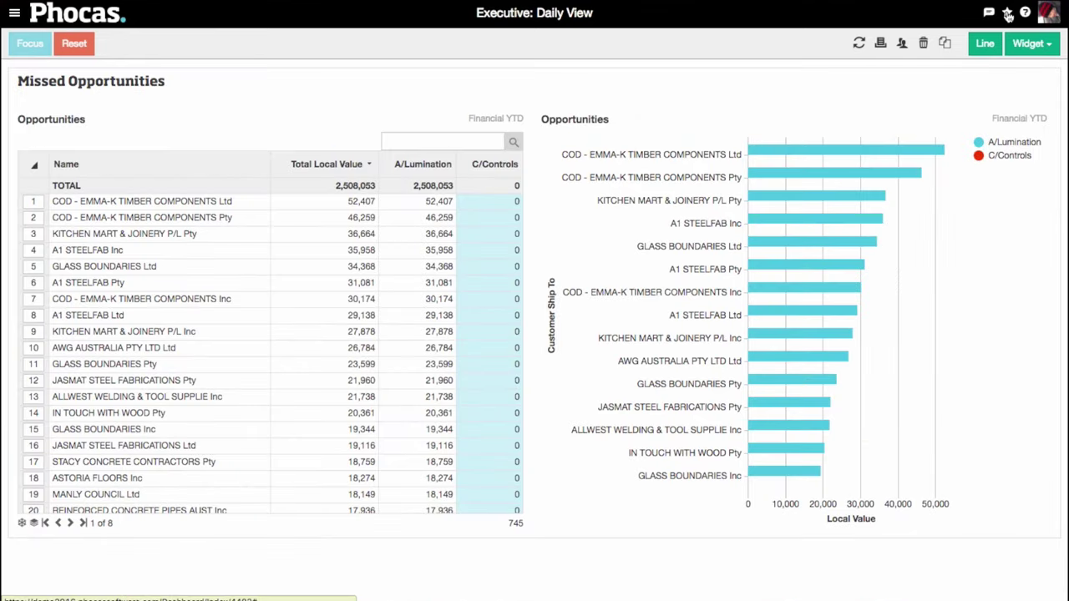
left_click(989, 12)
type("these")
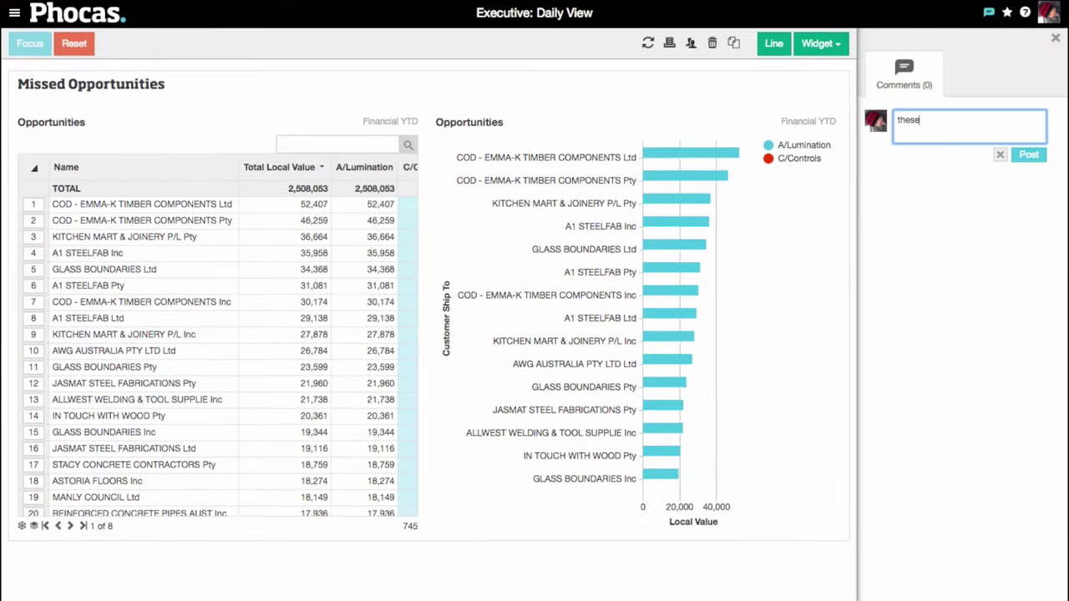
type(" are the cross-sell opportunities we're missing. let's targ")
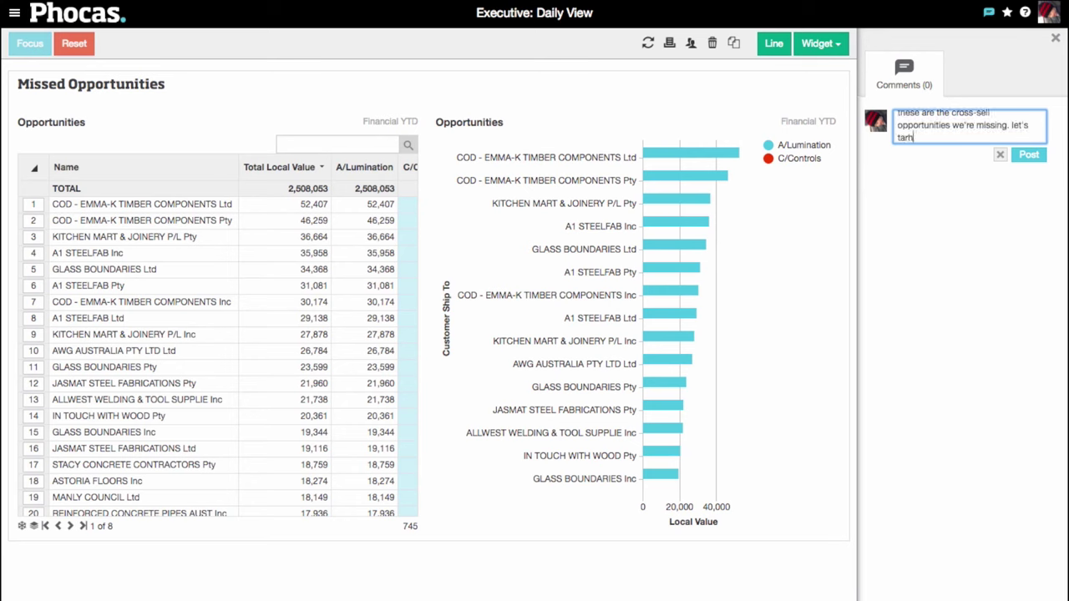
type("et all these customers this")
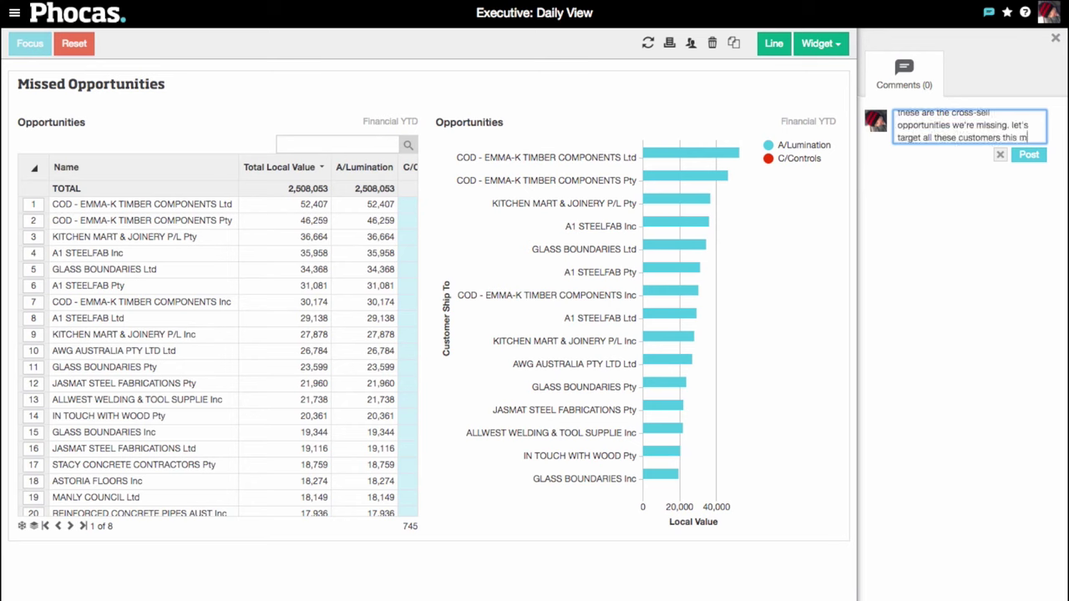